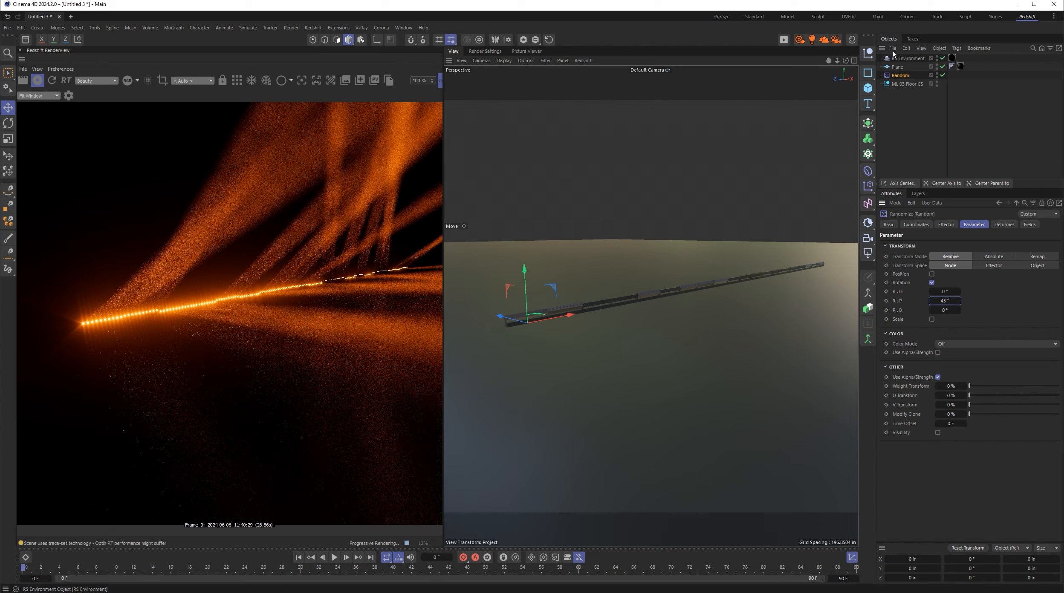
Increase the pitch rotation of the Random effector driving the ML 03 Floor CS lights
left_click(907, 83)
left_click(900, 75)
left_click_drag(945, 301, 1063, 301)
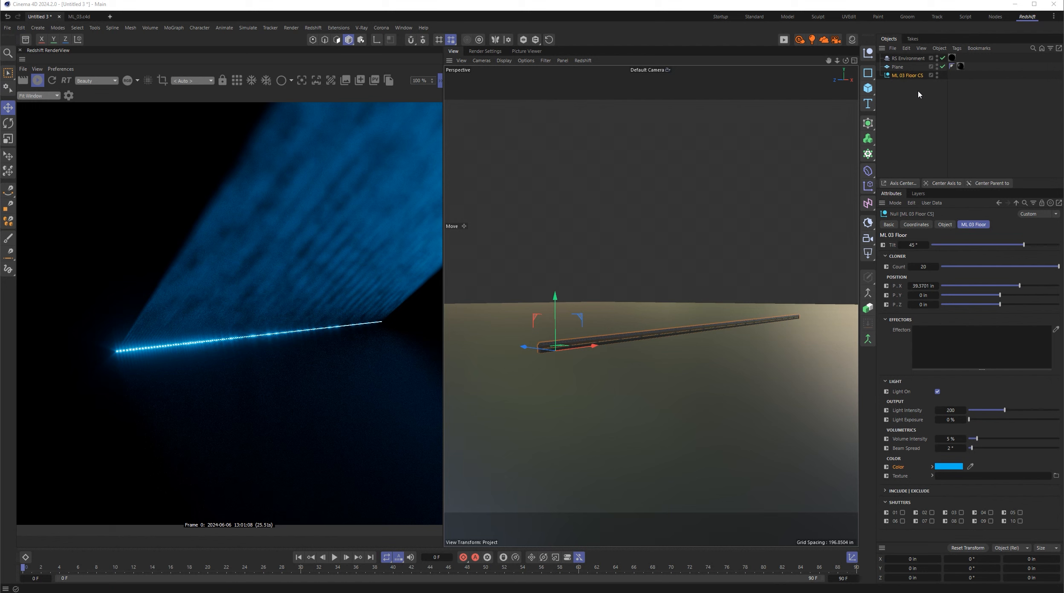
Create a Plain effector and add it to the effectors of ML 03 Floor CS
left_click(177, 28)
mouse_move(181, 46)
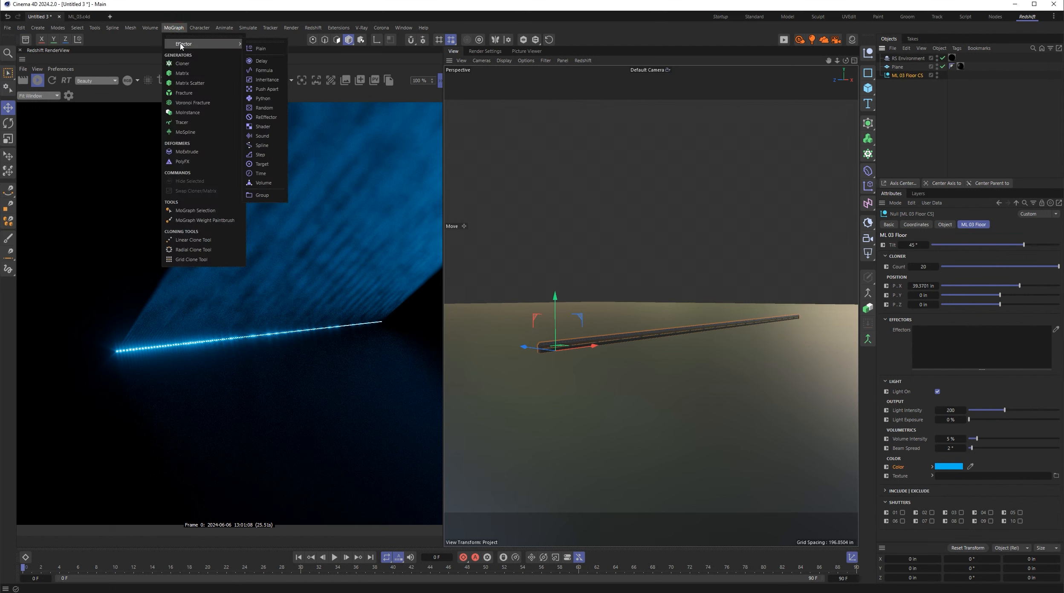
left_click(262, 49)
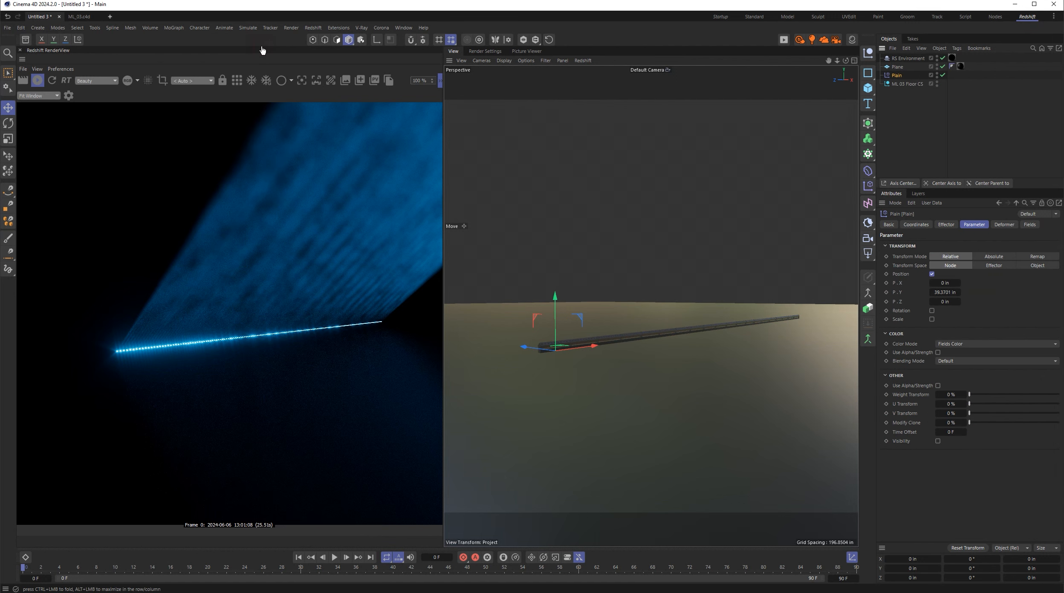
left_click(905, 84)
left_click_drag(898, 75, 955, 335)
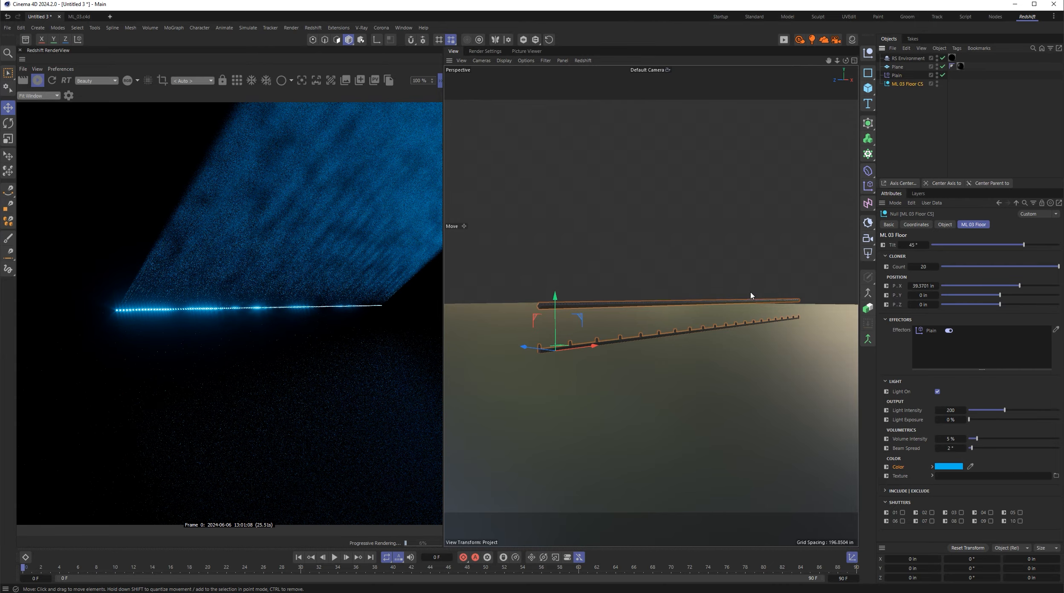
Turn off the Plain effector's position influence after trying a lower Y offset, and enable rotation with a pitch of 46°
left_click(900, 75)
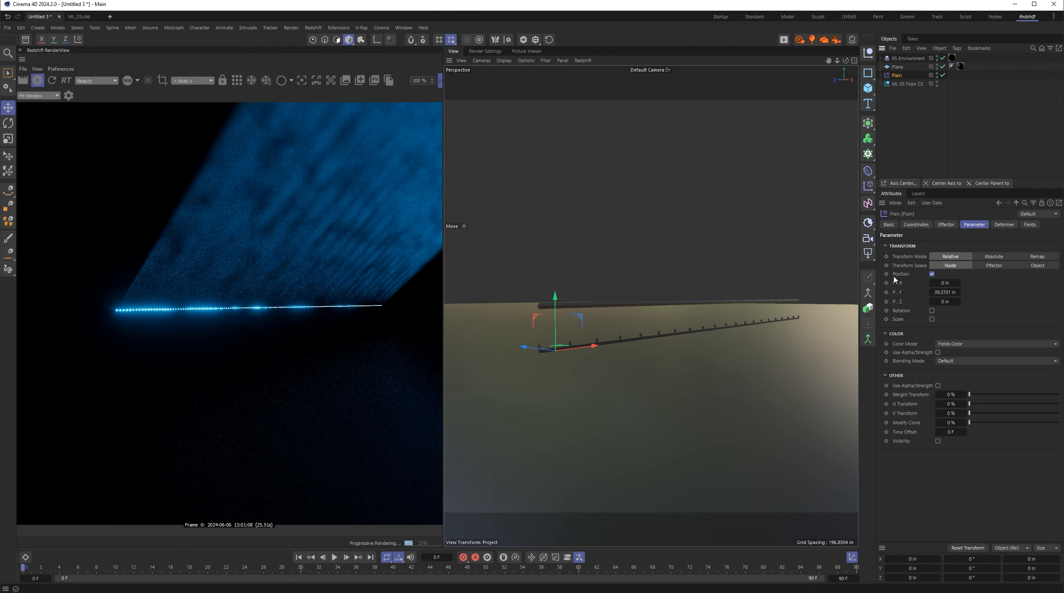
left_click_drag(939, 293, 935, 293)
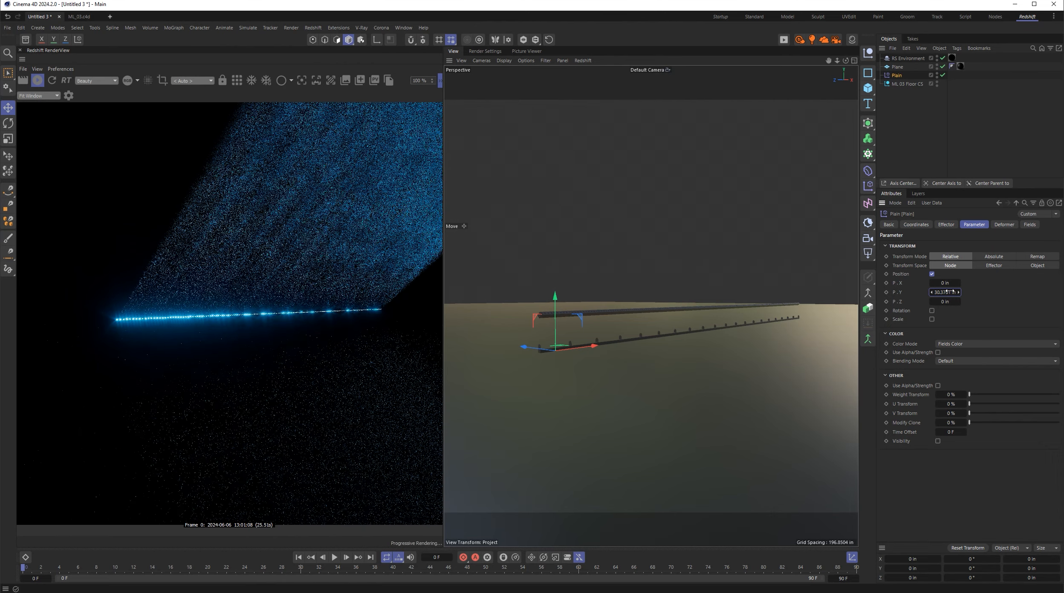
left_click(932, 274)
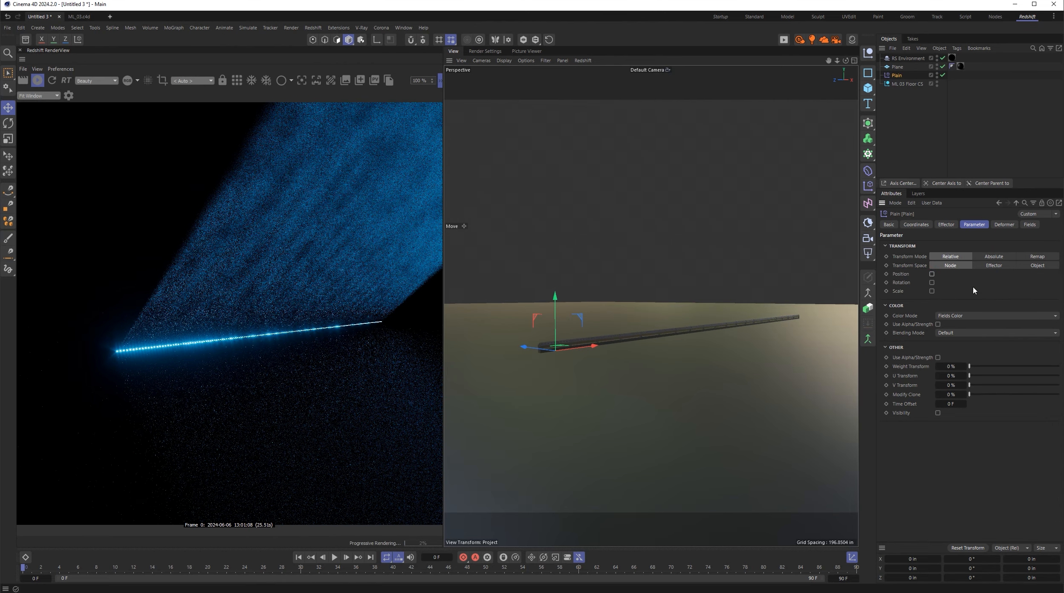
left_click(932, 283)
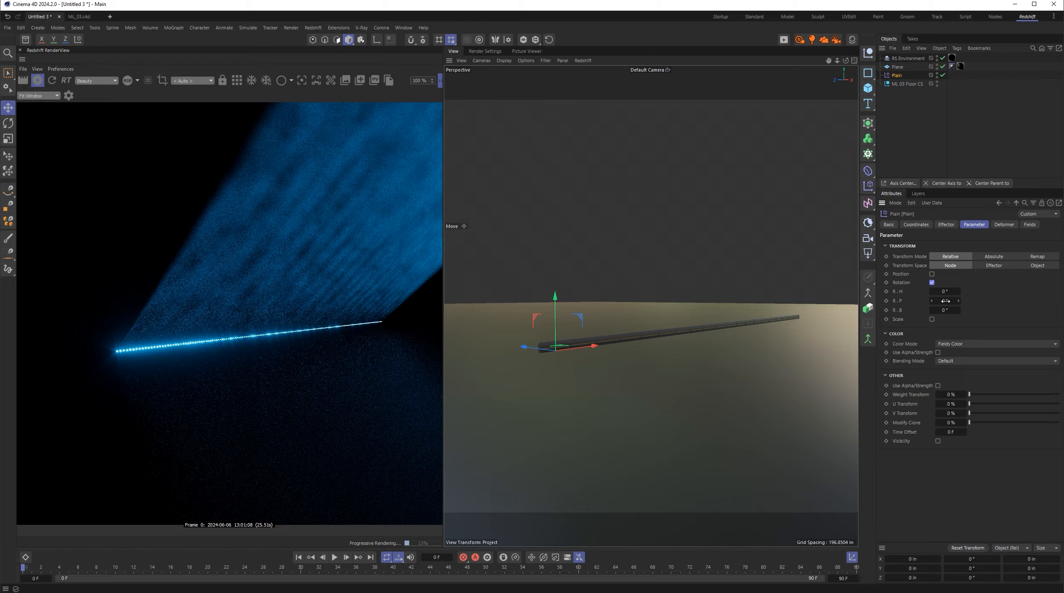
left_click_drag(945, 302, 965, 302)
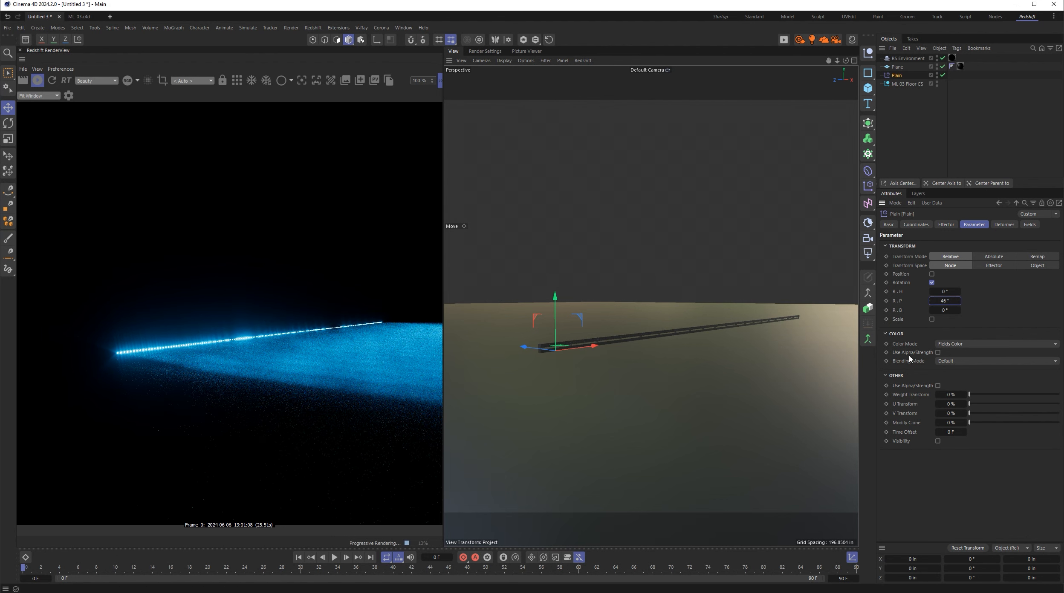
Add a Box Field to the Plain effector and move it to about X 33 in along the light row
left_click(1030, 225)
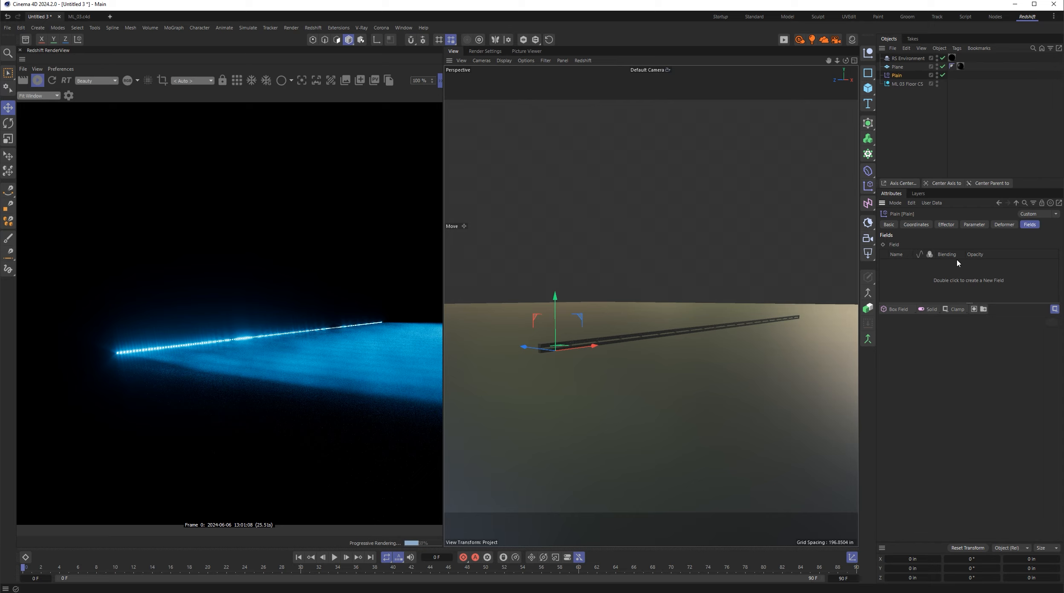
left_click(897, 309)
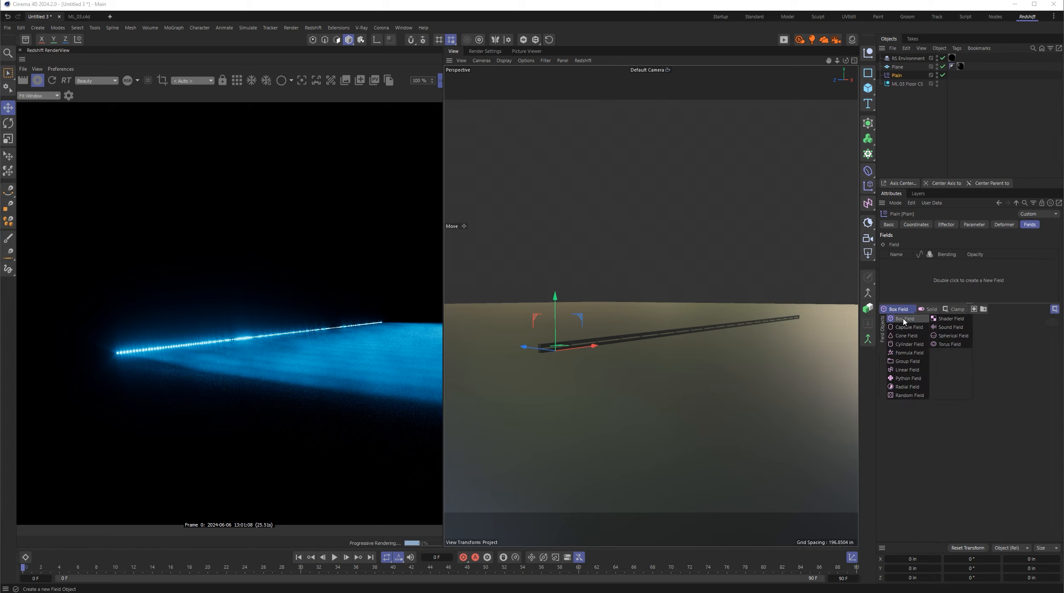
left_click(904, 320)
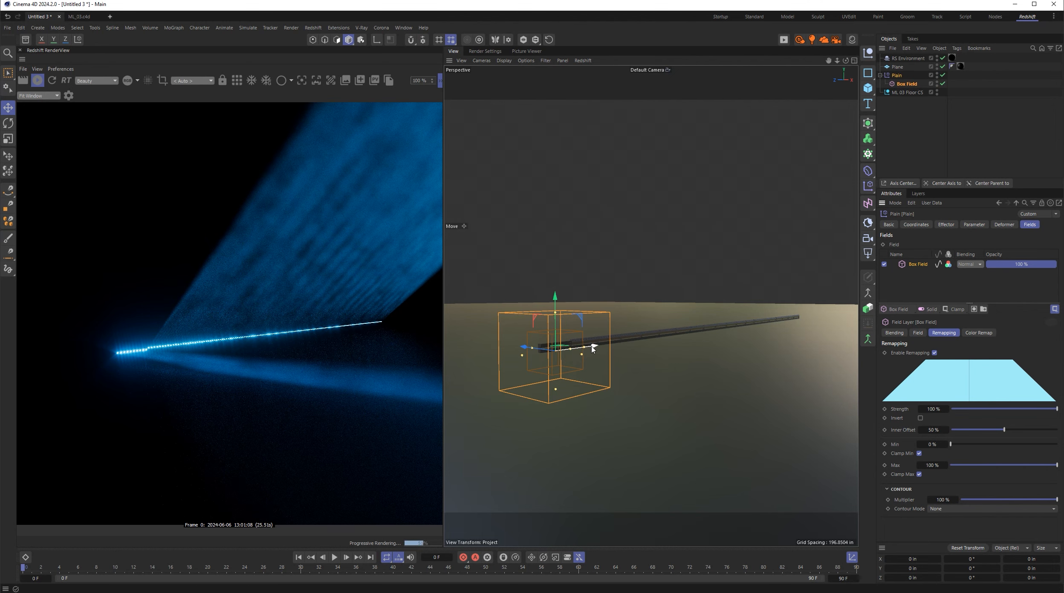
left_click_drag(593, 350, 614, 332)
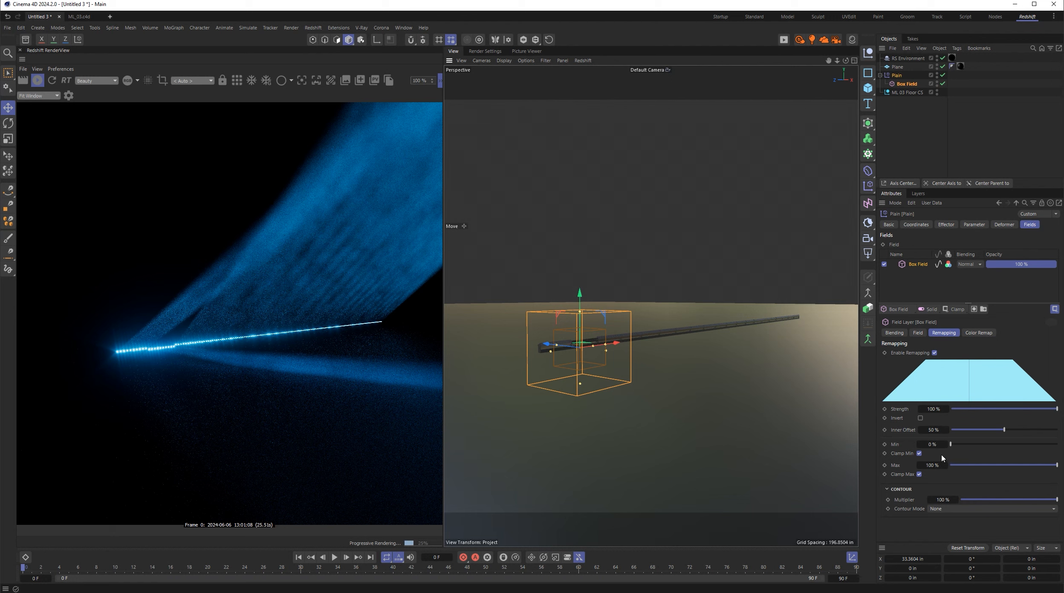
Try inverting the box field's remapping while sliding the field back along X, and switch the inversion off again
left_click(921, 418)
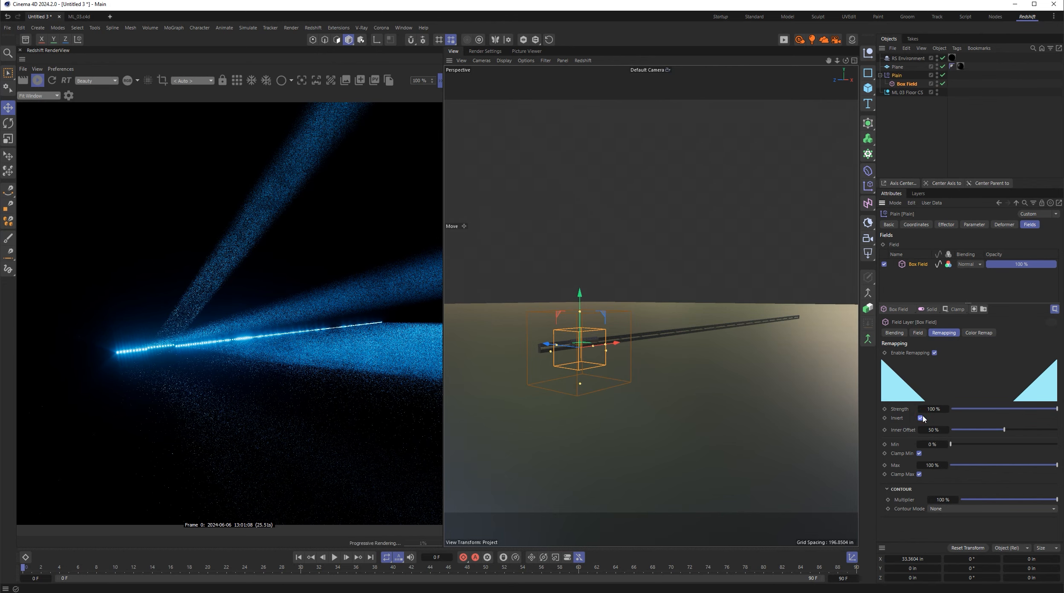
mouse_move(618, 350)
left_mouse_down()
mouse_move(584, 346)
mouse_move(670, 350)
mouse_move(800, 325)
mouse_move(599, 347)
left_mouse_up()
left_click(921, 418)
Lengthen the box field along X and set its inner offset to 40%, sliding it along the light row to about X -81 in
left_click_drag(523, 356, 451, 376)
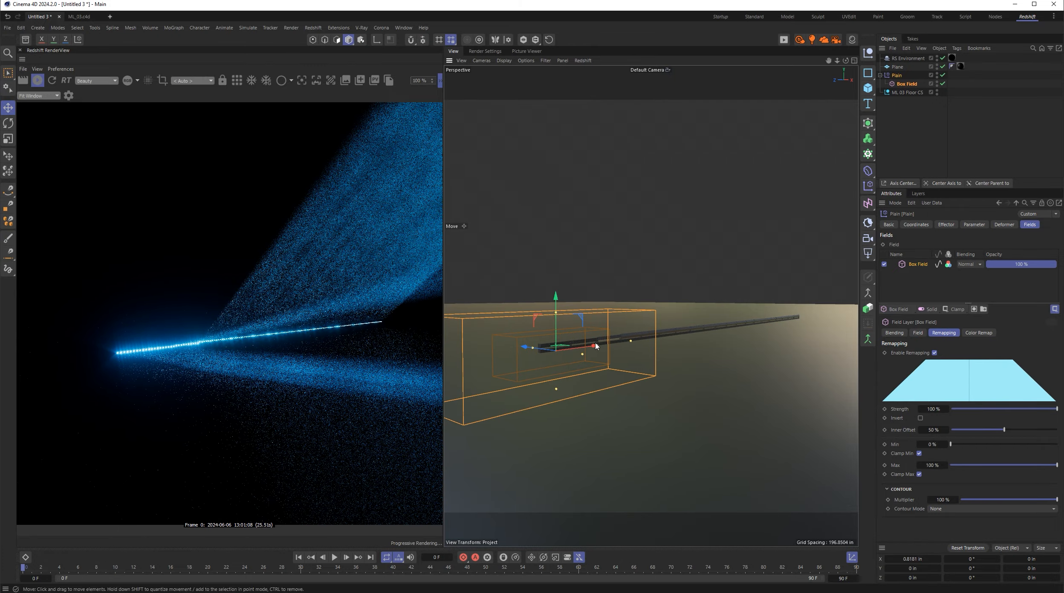
left_click_drag(588, 348, 671, 336)
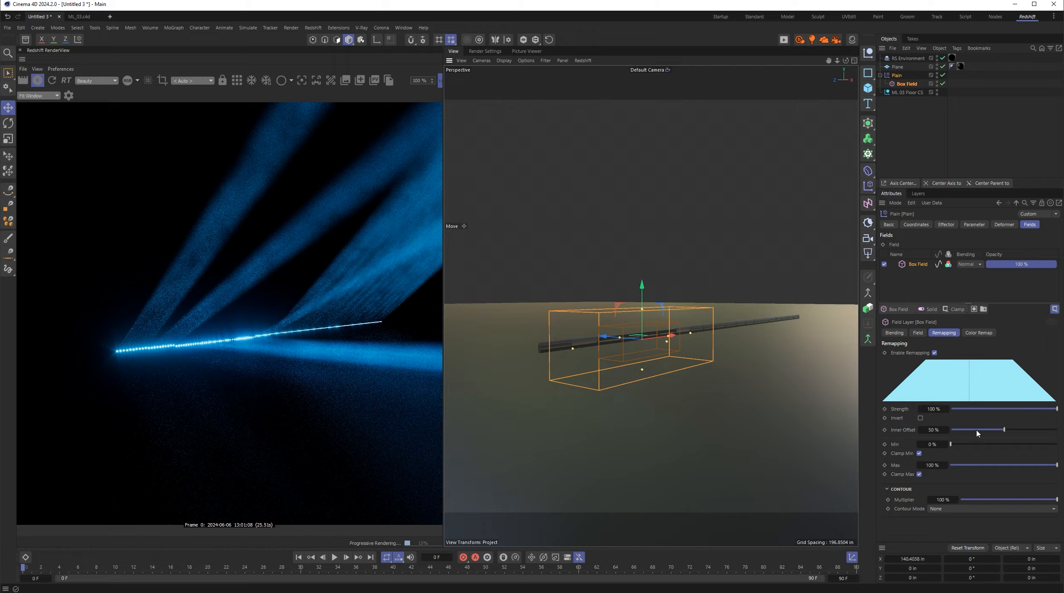
mouse_move(1005, 431)
left_mouse_down()
mouse_move(978, 433)
mouse_move(1023, 435)
mouse_move(995, 440)
left_mouse_up()
left_click_drag(671, 336, 525, 351)
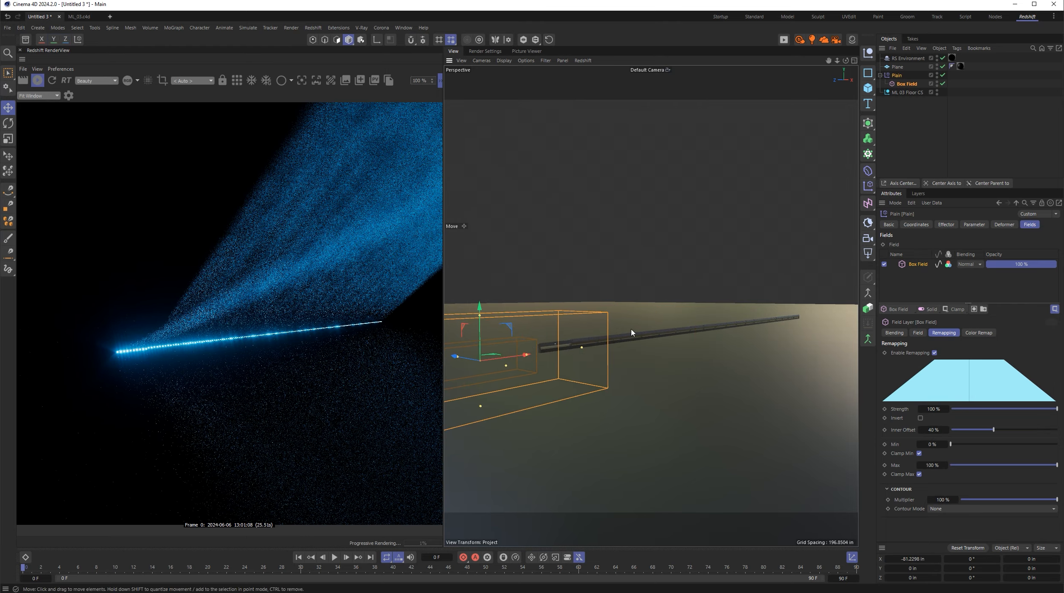
In the top view, stretch the box field to span the whole light row and place it at about X 501 in
left_click(855, 60)
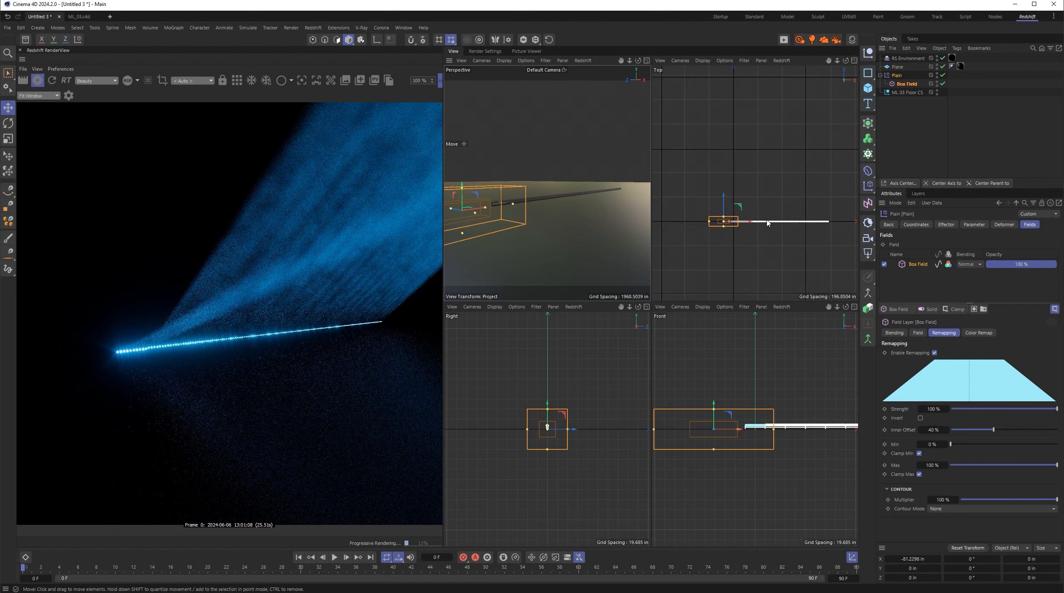
left_click_drag(712, 223, 766, 222)
left_click(906, 84)
left_click_drag(718, 222, 791, 228)
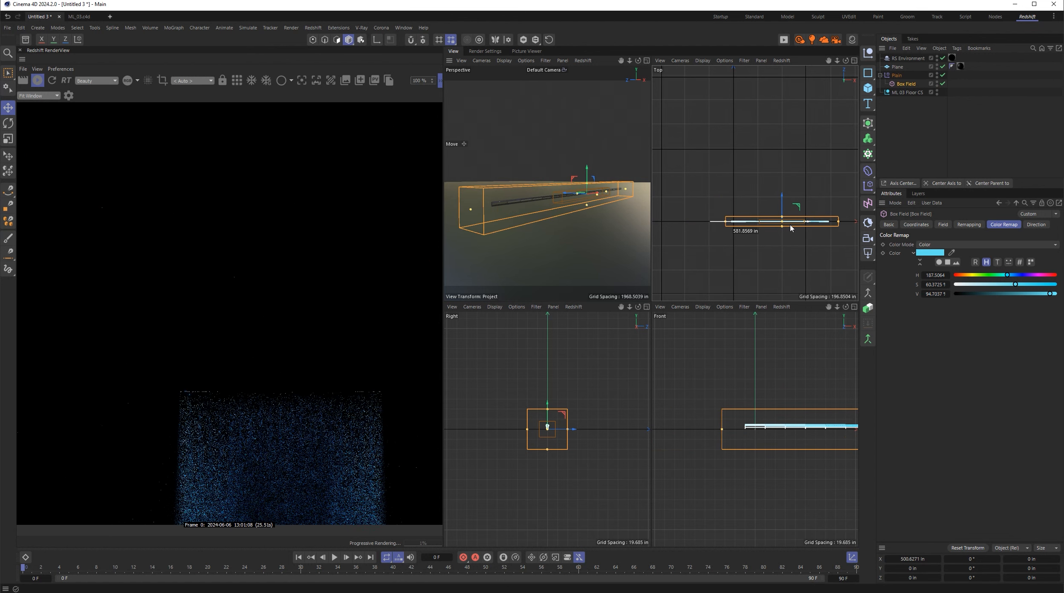
left_click(647, 60)
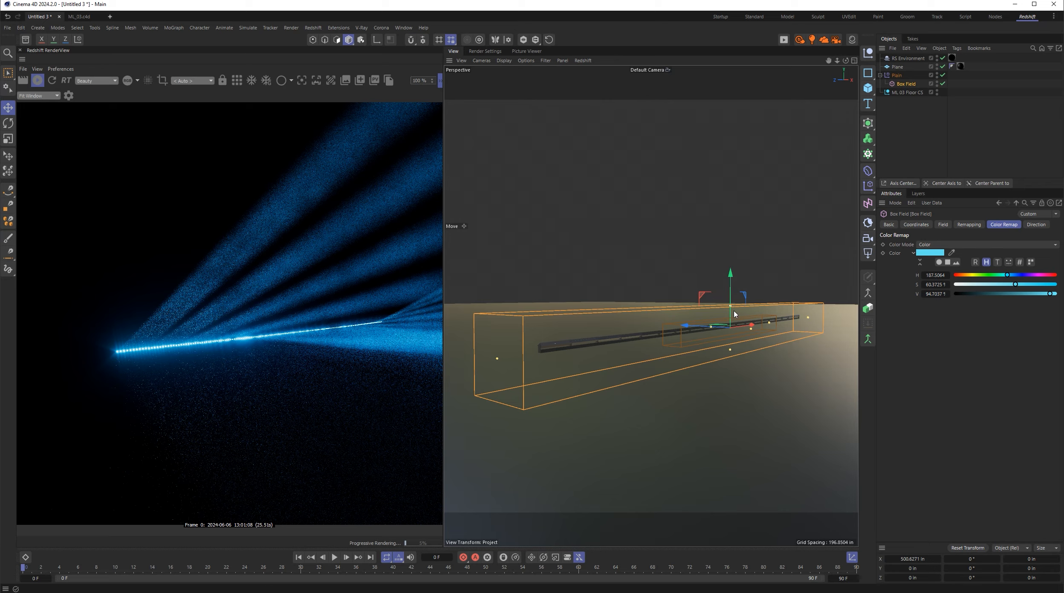
Extend the box field's inner zone over the light row and decrease the field's X position in its coordinates
mouse_move(773, 327)
left_mouse_down()
mouse_move(794, 324)
mouse_move(790, 333)
left_mouse_up()
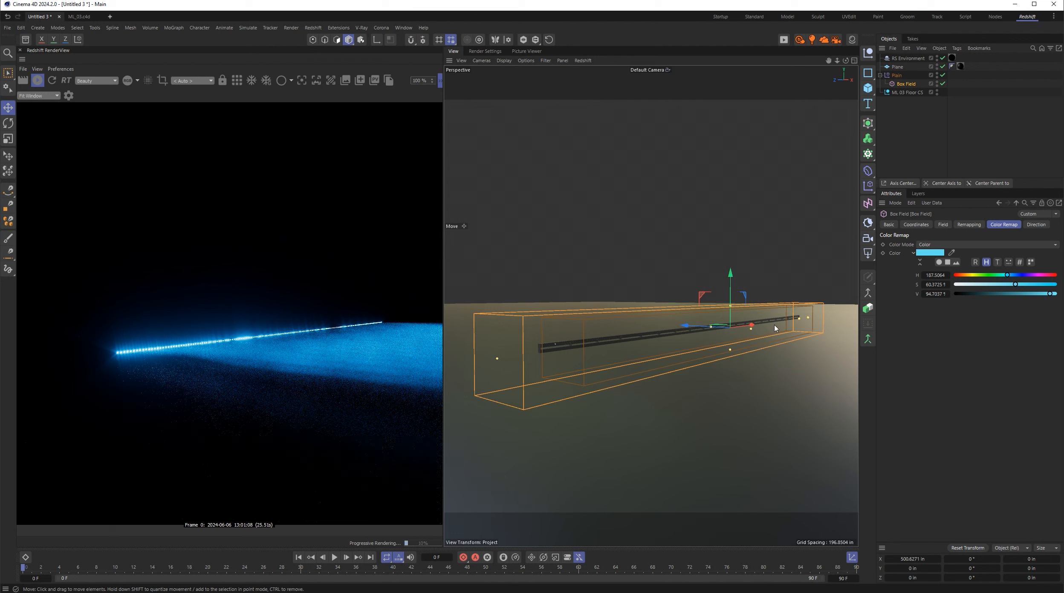
left_click(916, 225)
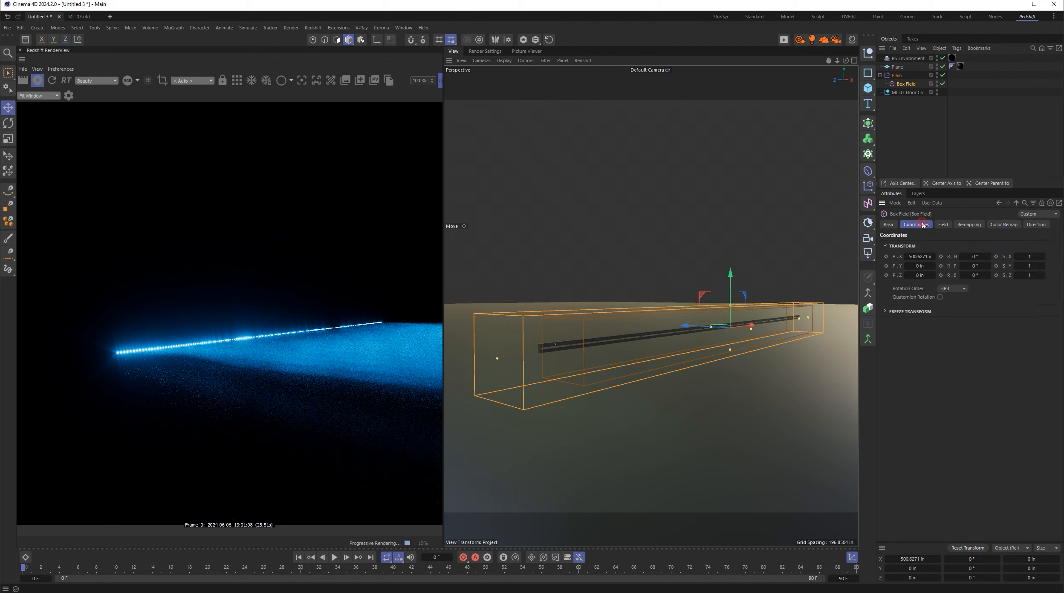
left_click_drag(921, 256, 788, 257)
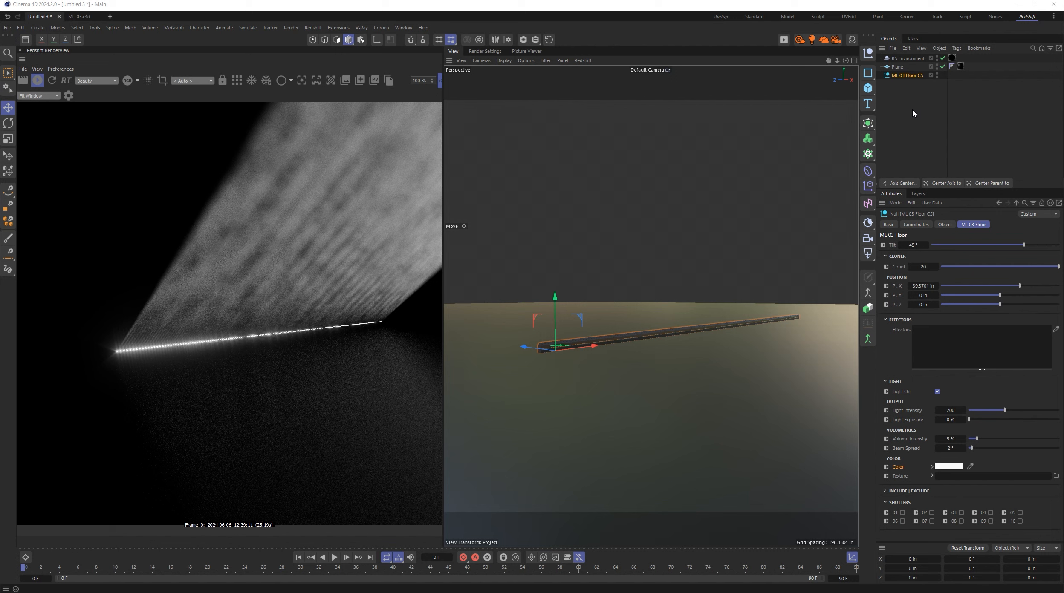
Create a Plain effector for the white ML 03 Floor CS light row
left_click(173, 28)
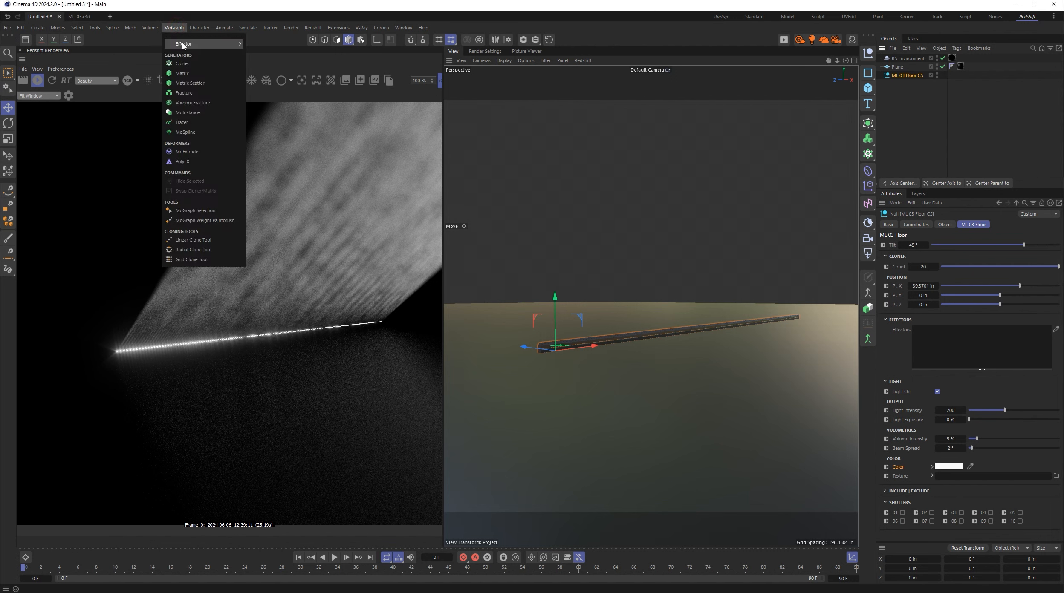
mouse_move(184, 45)
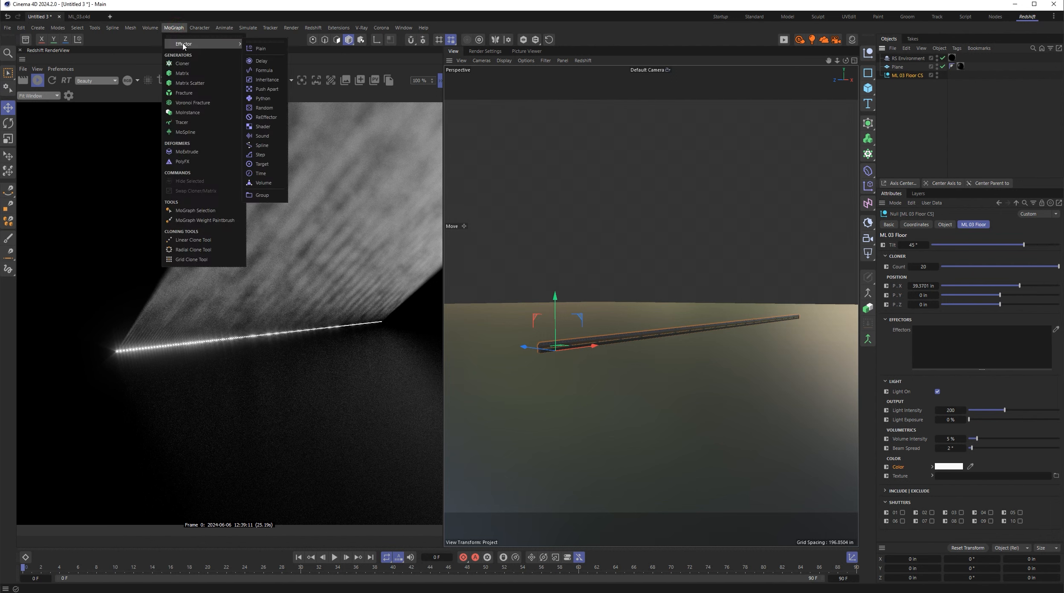
left_click(261, 48)
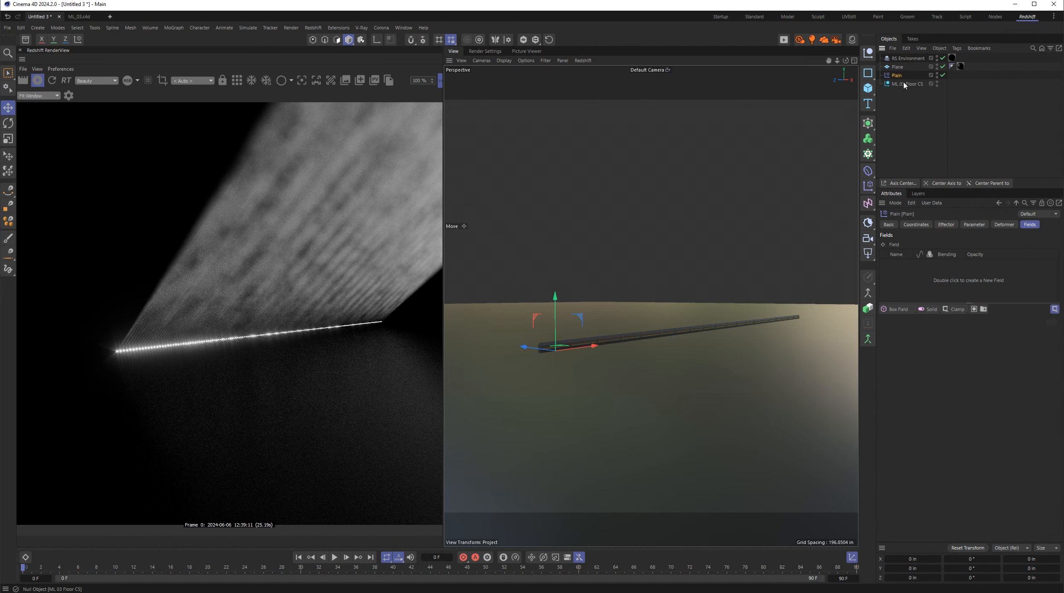